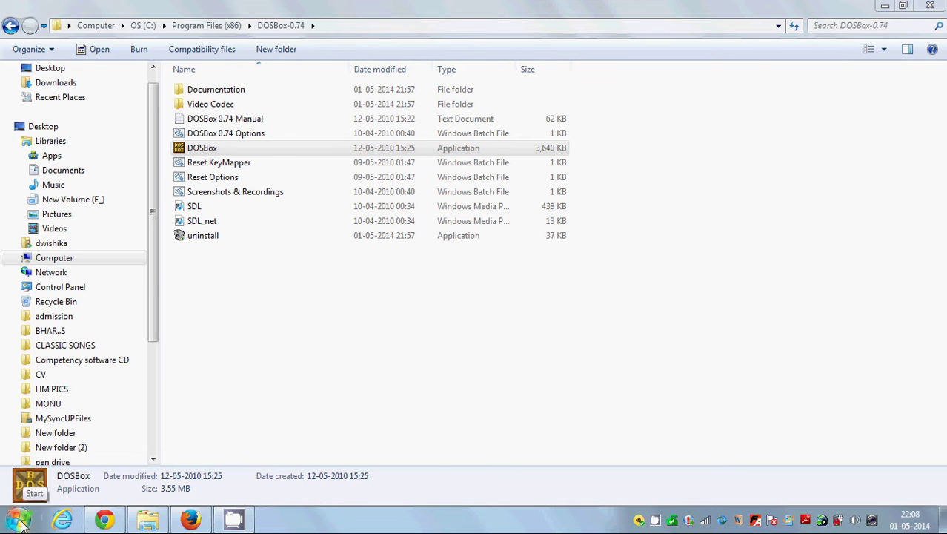
# - Launch DOSBox to check its default window size, and close it again
pyautogui.click(19, 521)
pyautogui.click(58, 379)
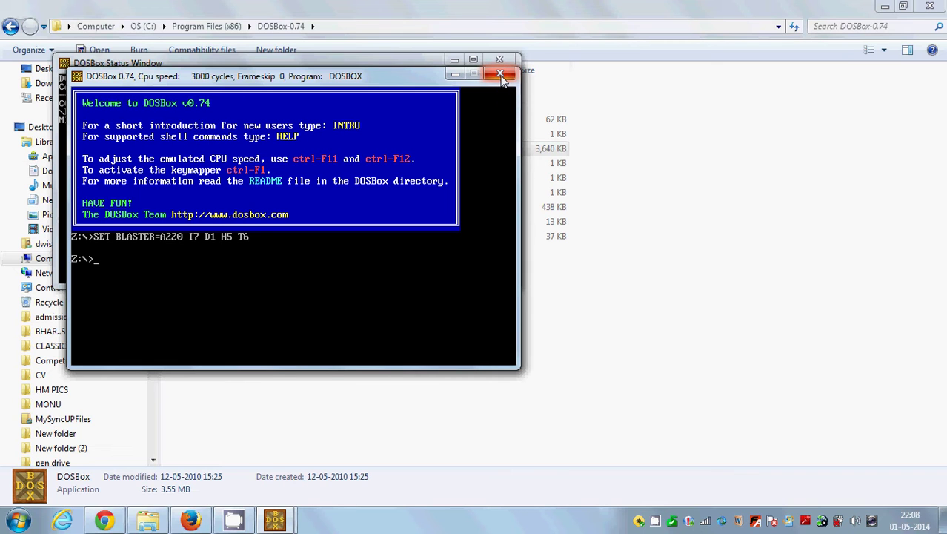
pyautogui.click(501, 76)
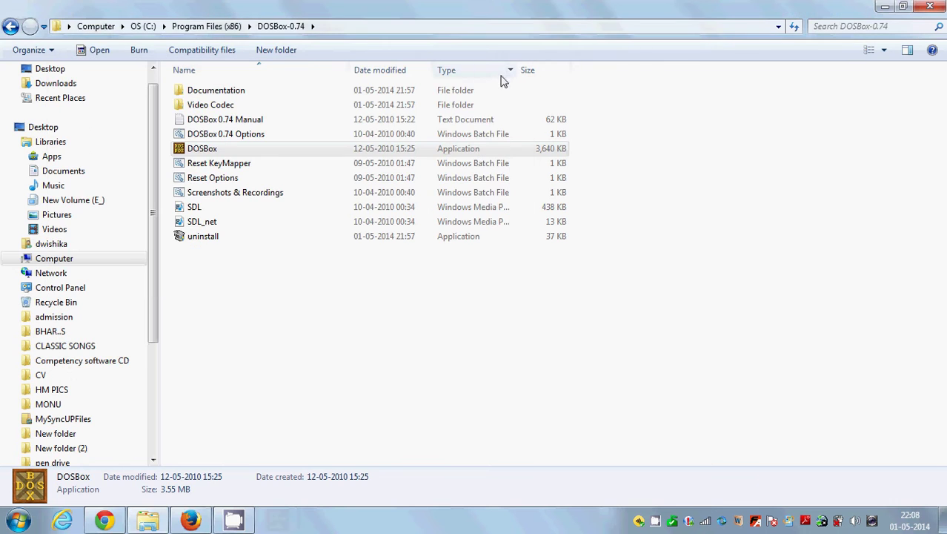
# - Open the DOSBox-0.74 folder inside Program Files (x86) on the OS (C:) drive
pyautogui.click(111, 30)
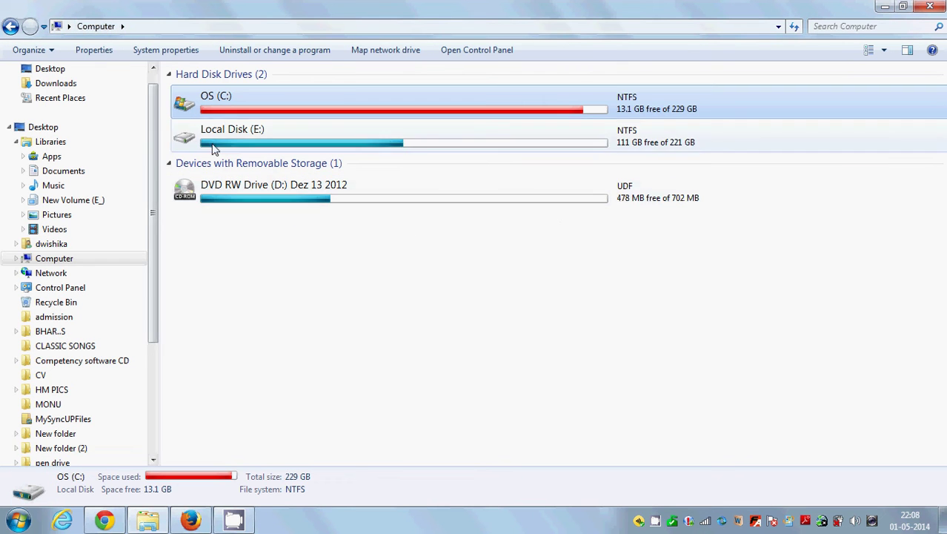
pyautogui.doubleClick(248, 110)
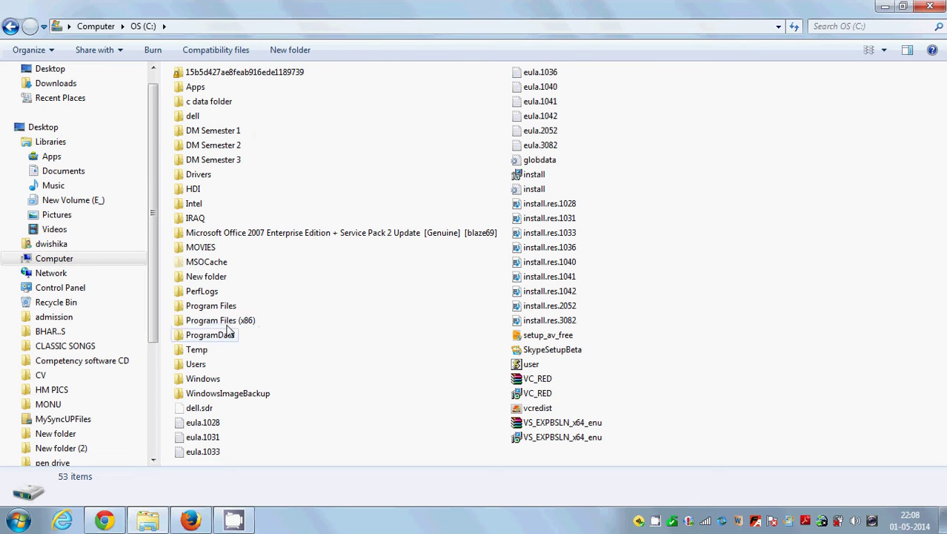
pyautogui.moveTo(210, 328)
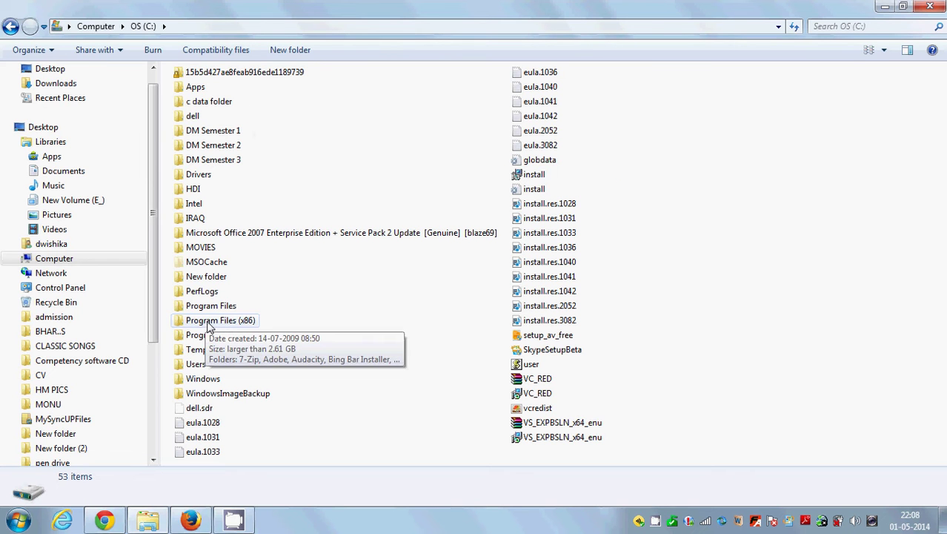
pyautogui.doubleClick(211, 322)
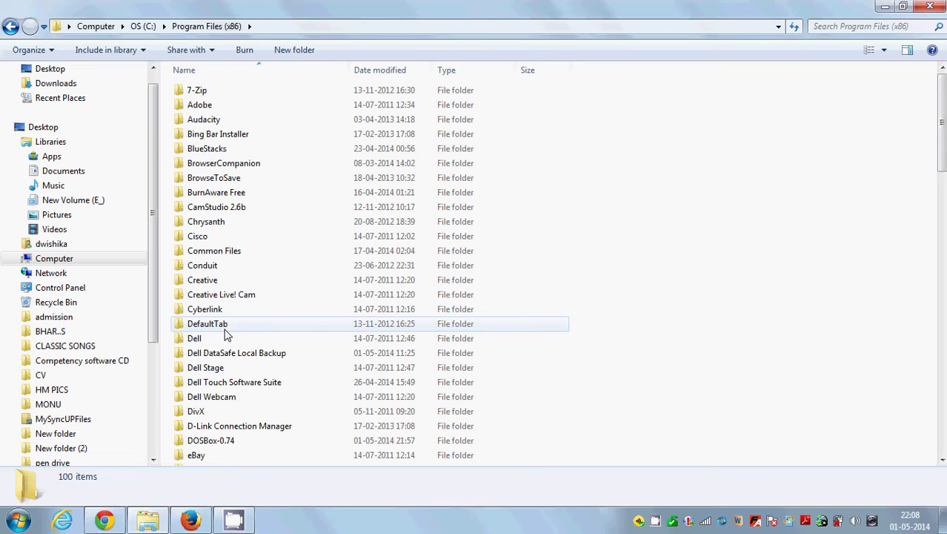
pyautogui.scroll(-1, 226, 336)
pyautogui.click(211, 400)
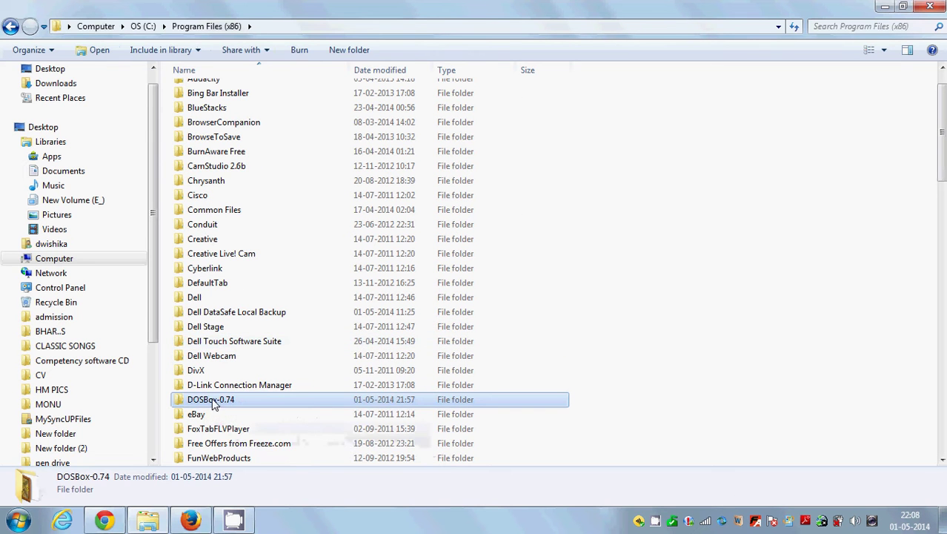
pyautogui.moveTo(211, 400)
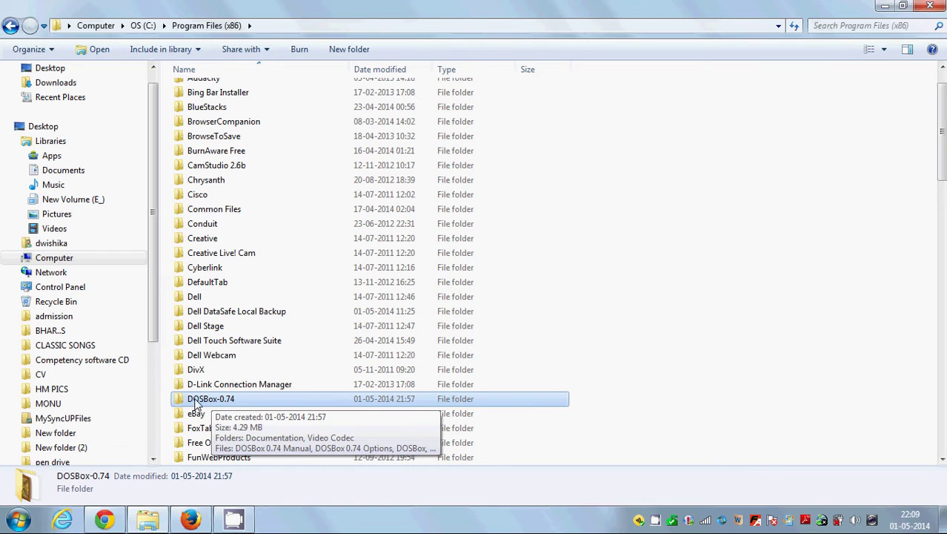
pyautogui.doubleClick(197, 401)
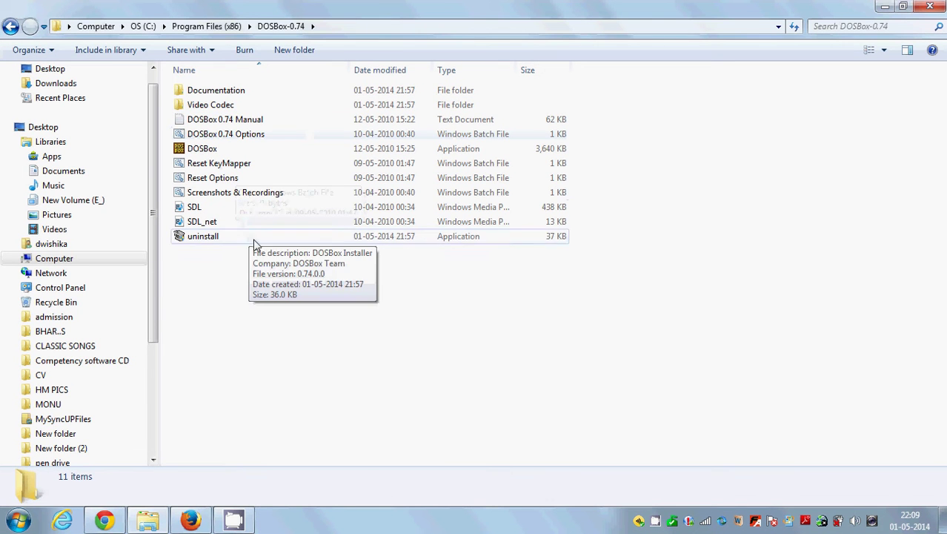
# - Open the DOSBox configuration file through the DOSBox 0.74 Options batch file
pyautogui.moveTo(560, 289); pyautogui.dragTo(175, 82)
pyautogui.click(319, 283)
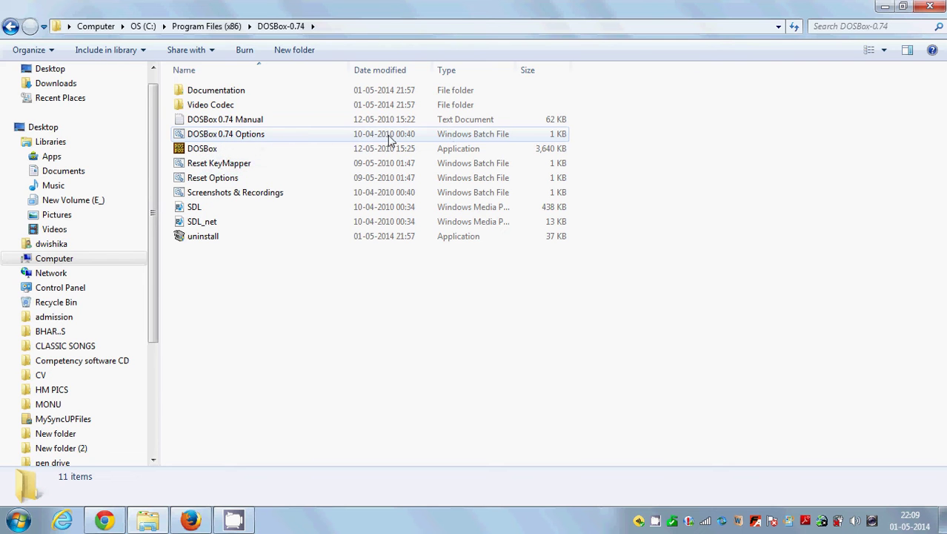
pyautogui.doubleClick(250, 136)
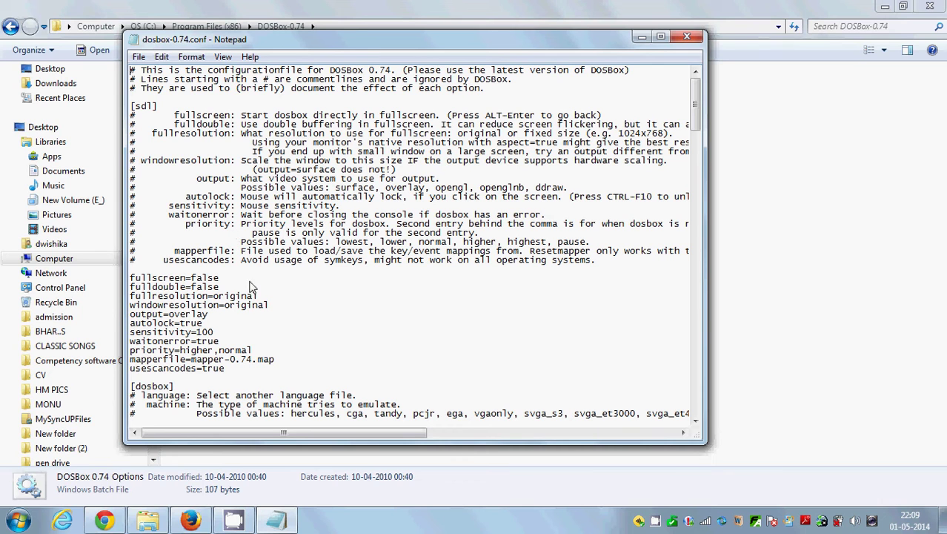
# - Set the fullscreen option in the [sdl] section to true
pyautogui.moveTo(219, 279); pyautogui.dragTo(137, 280)
pyautogui.click(137, 279)
pyautogui.moveTo(220, 280); pyautogui.dragTo(192, 280)
pyautogui.write('true')
# - Set both fullresolution and windowresolution to 0x0 in the [sdl] section
pyautogui.moveTo(258, 296); pyautogui.dragTo(217, 306)
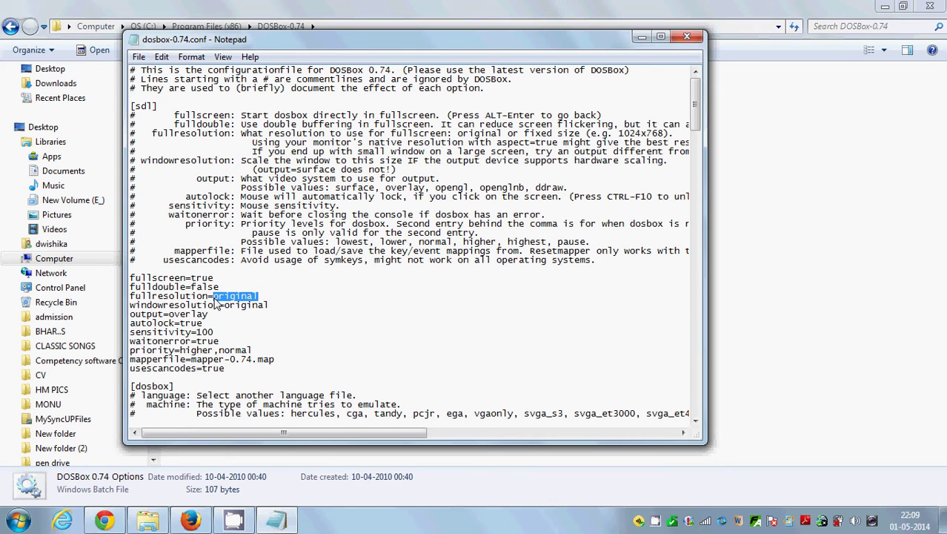
pyautogui.write('0x0')
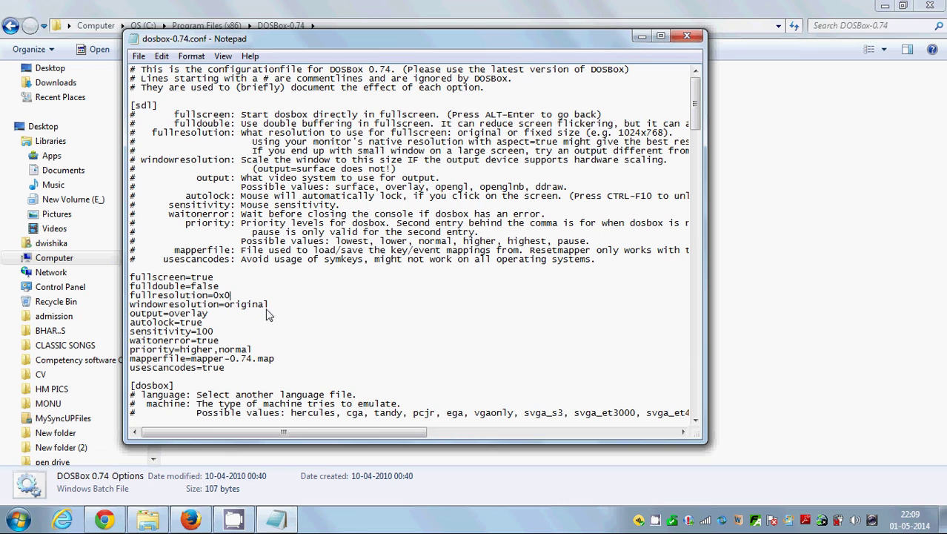
pyautogui.moveTo(269, 304); pyautogui.dragTo(226, 305)
pyautogui.write('0x0')
# - Review the fullresolution, windowresolution and output values in the [sdl] section
pyautogui.moveTo(210, 315); pyautogui.dragTo(169, 315)
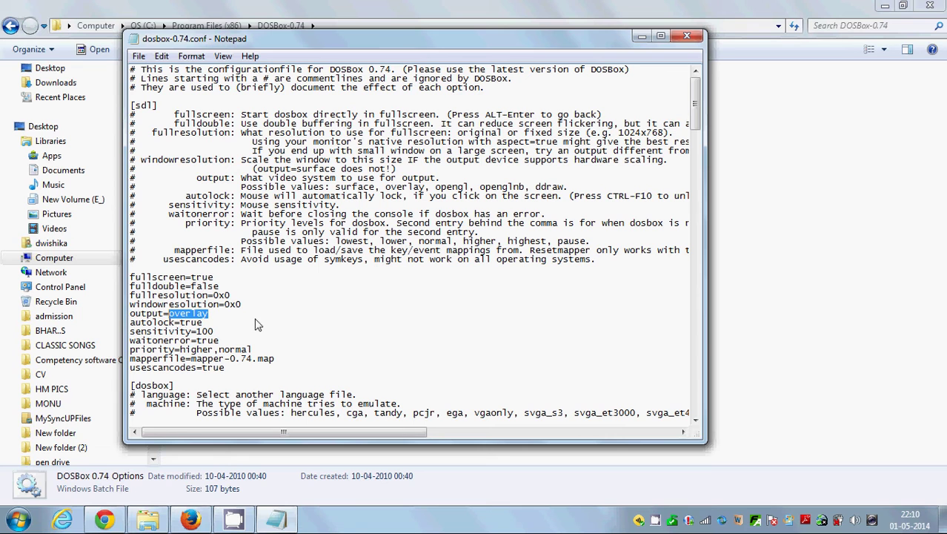
pyautogui.write('su')
pyautogui.doubleClick(225, 295)
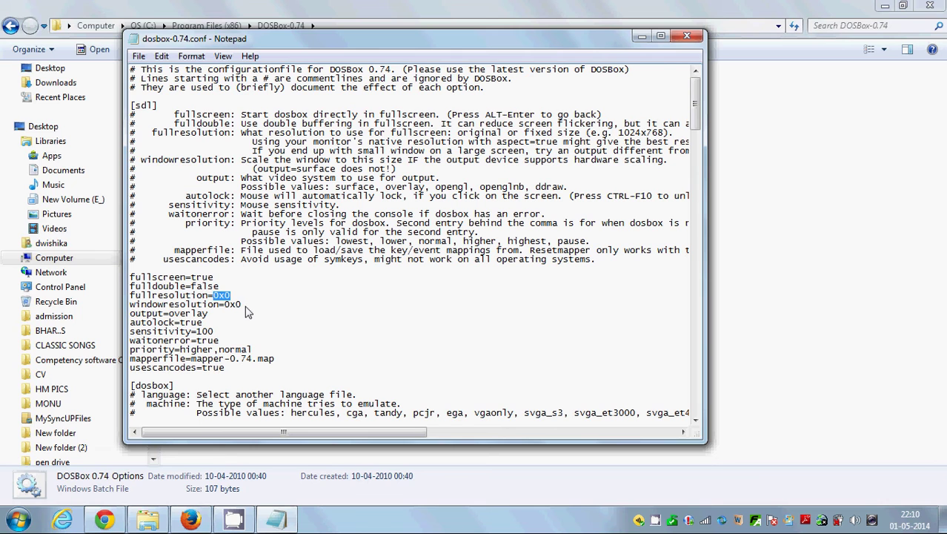
pyautogui.moveTo(242, 305); pyautogui.dragTo(226, 306)
pyautogui.moveTo(209, 315); pyautogui.dragTo(170, 318)
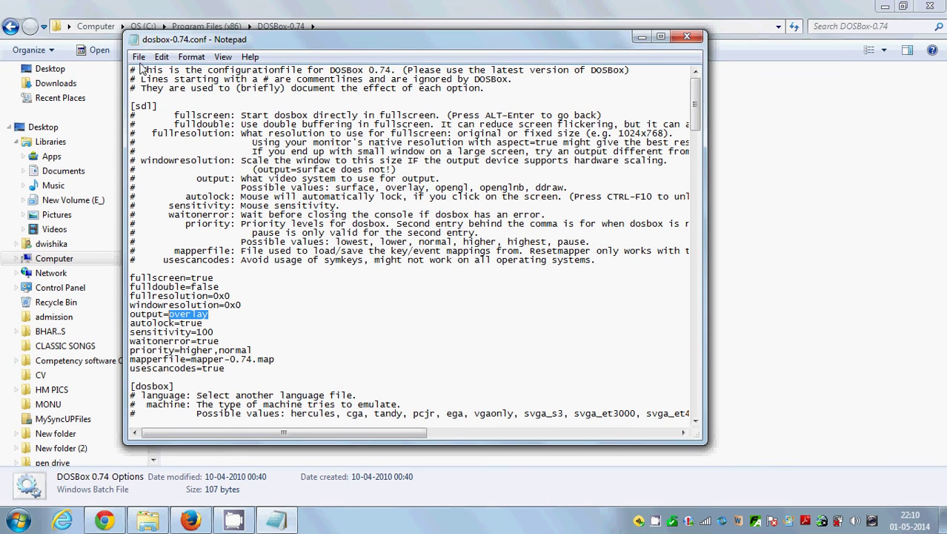
# - Save the edited dosbox-0.74.conf file
pyautogui.click(139, 60)
pyautogui.click(140, 59)
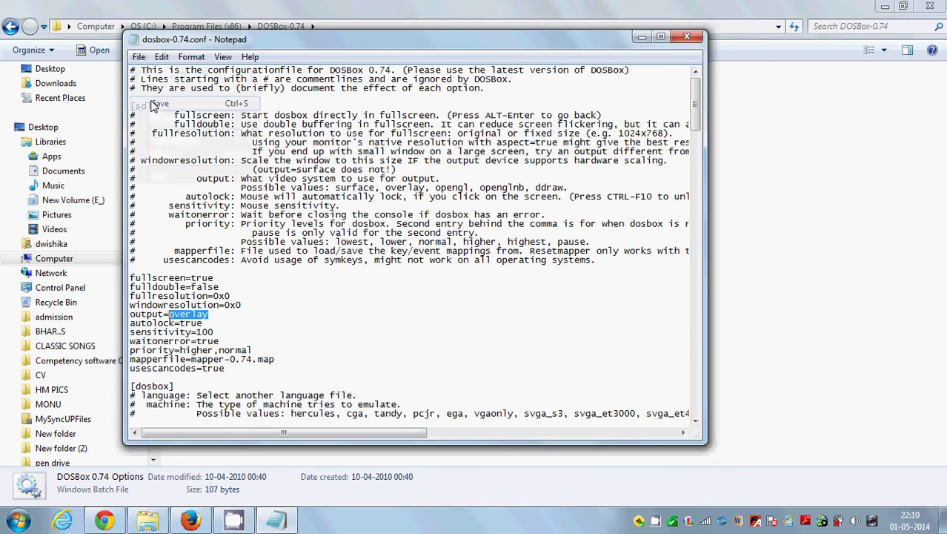
pyautogui.click(139, 59)
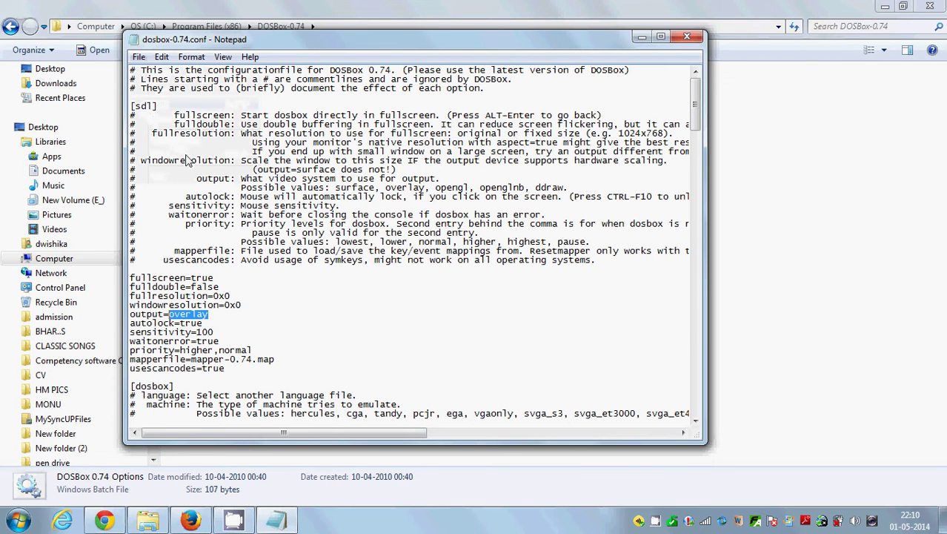
# - Launch DOSBox to check its full-screen display, and quit it with the exit command
pyautogui.click(19, 519)
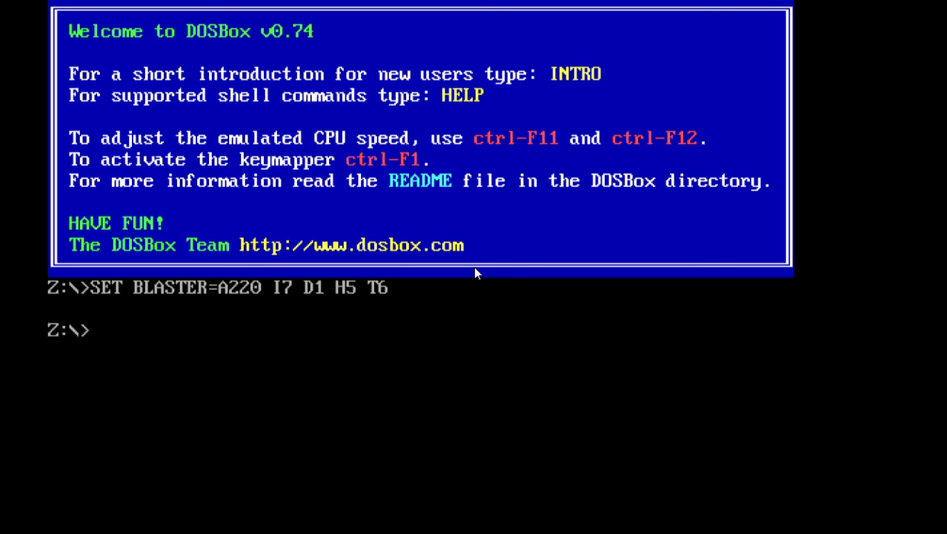
pyautogui.write('exit')
pyautogui.press('Return')
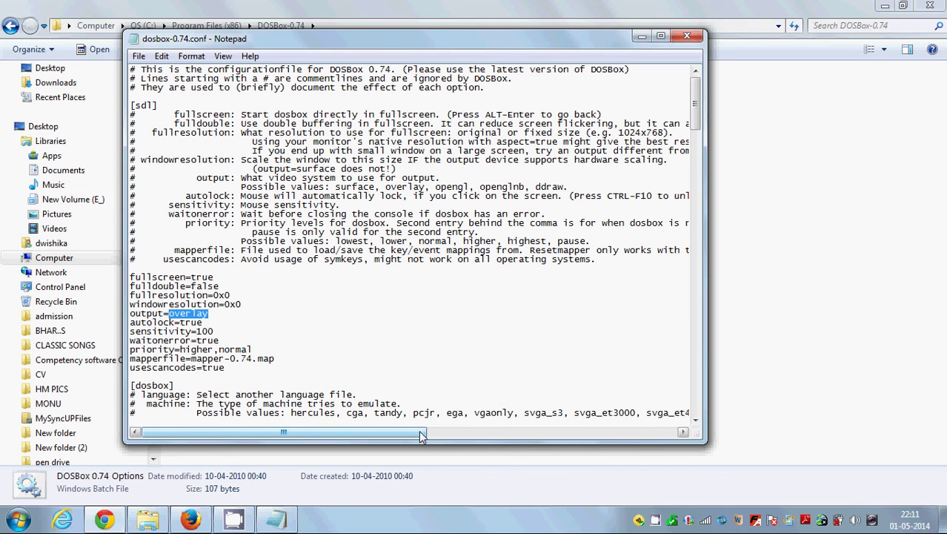
pyautogui.click(324, 523)
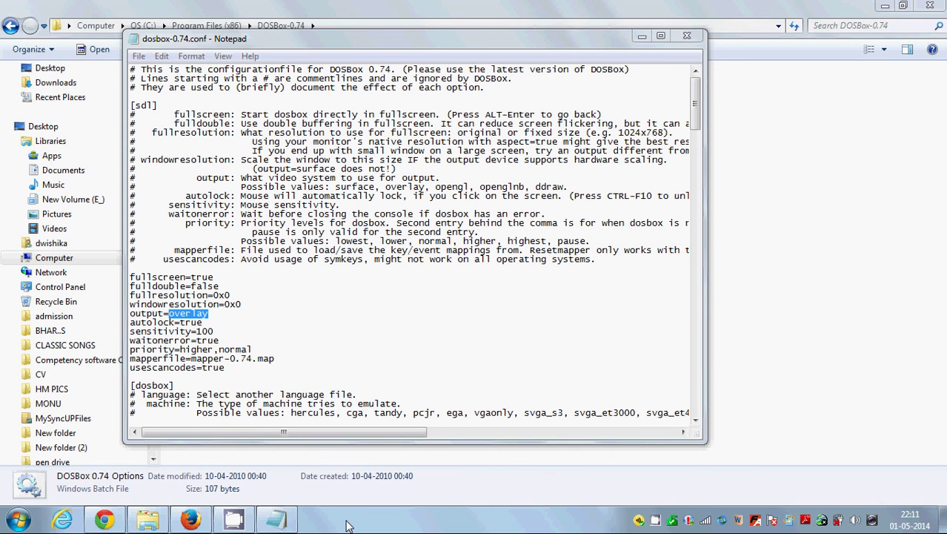